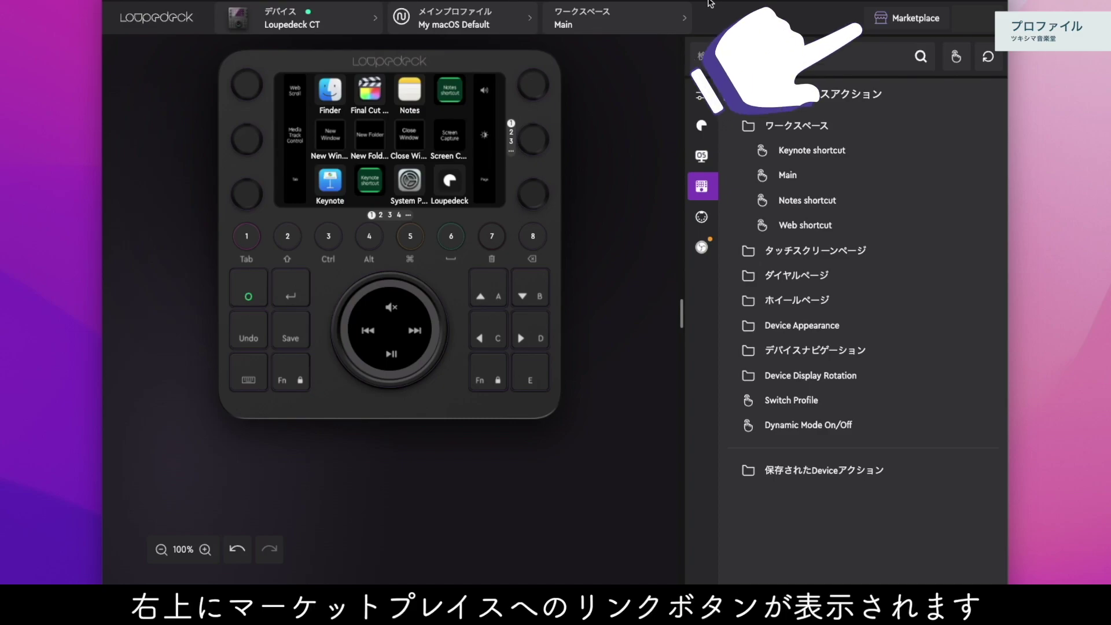
# - Open the Loupedeck Marketplace and scroll through its available profiles
pyautogui.click(896, 21)
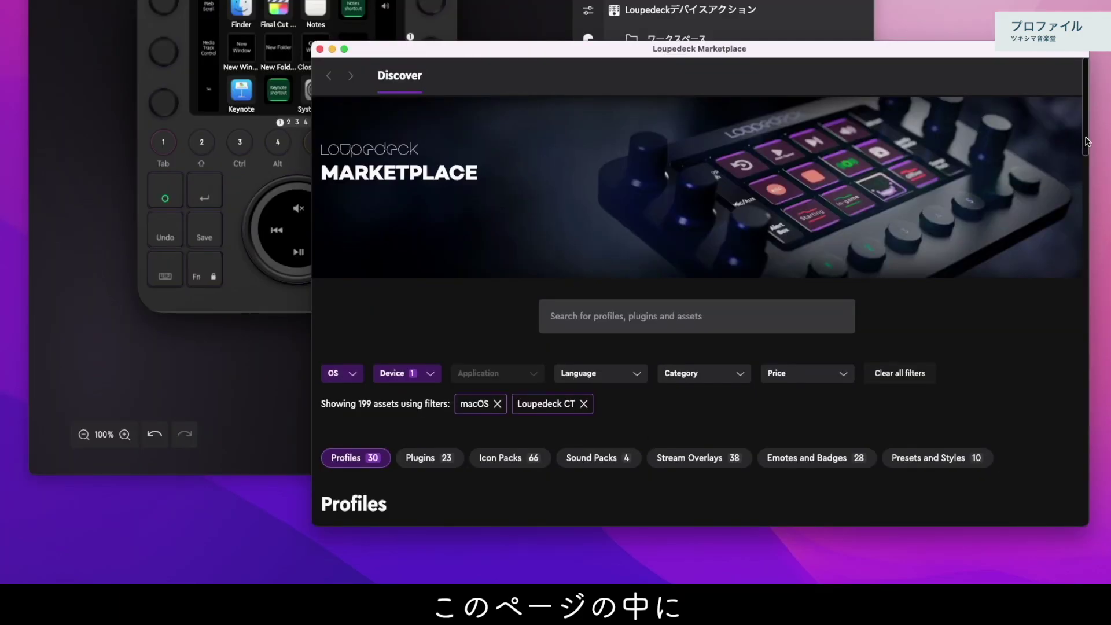
pyautogui.moveTo(1086, 142)
pyautogui.mouseDown()
pyautogui.moveTo(1070, 373)
pyautogui.moveTo(1080, 519)
pyautogui.mouseUp()
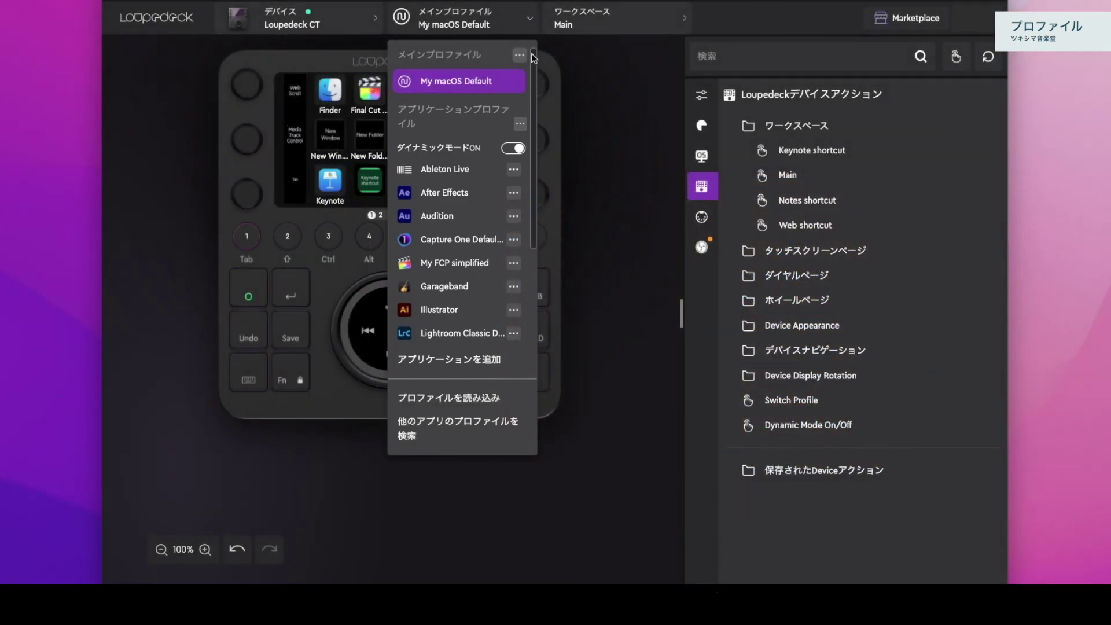
# - Review the Final Cut Pro profiles' add-profile options and select My FCP simplified
pyautogui.click(513, 262)
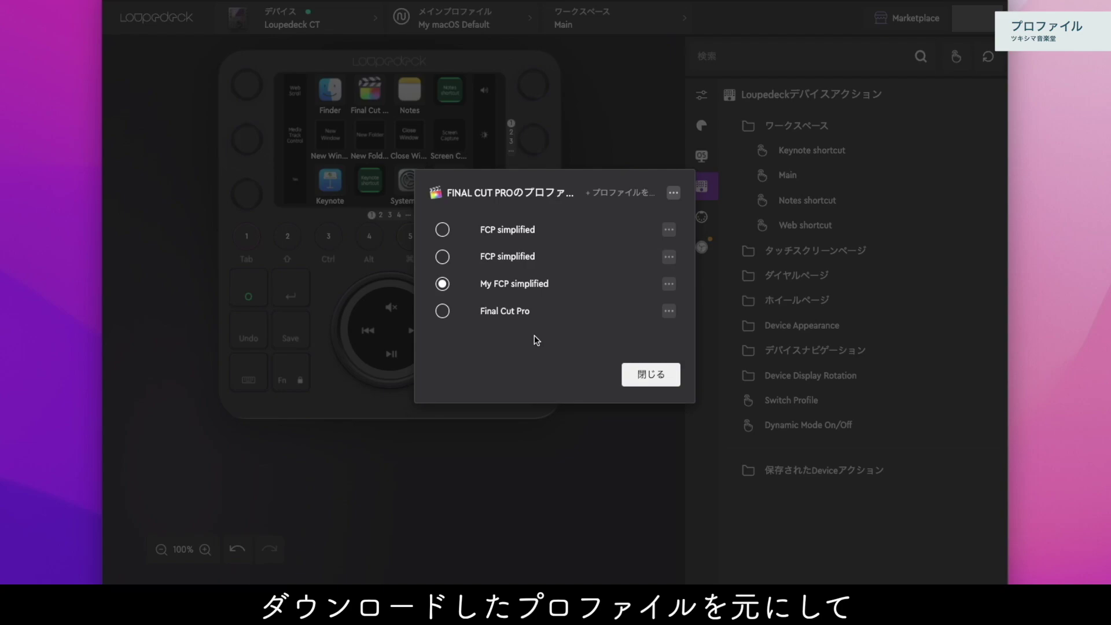
pyautogui.click(671, 196)
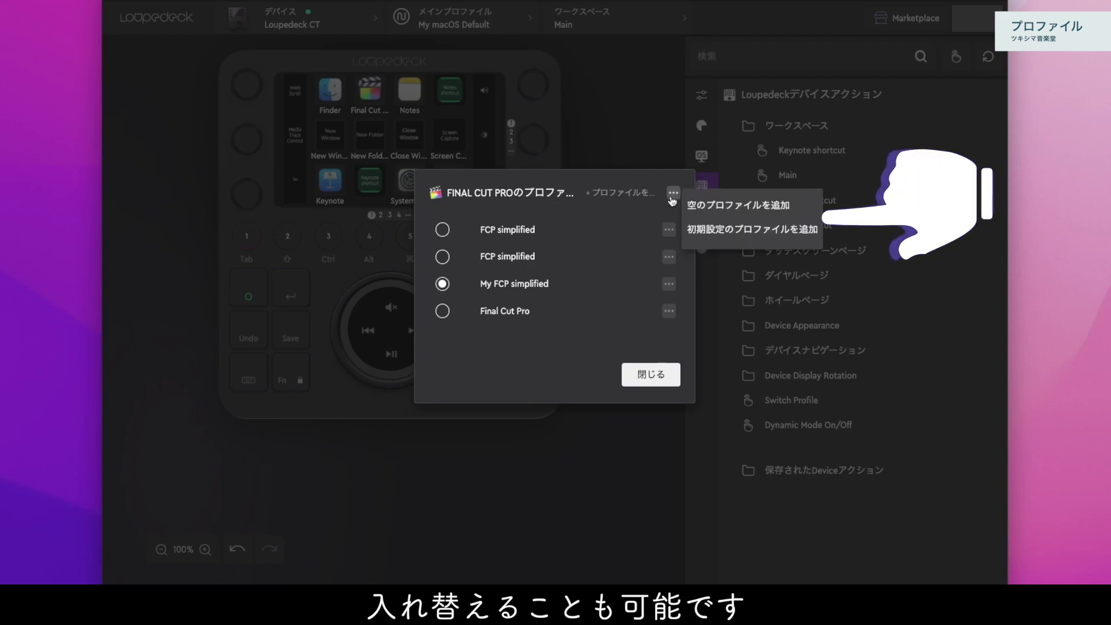
pyautogui.click(672, 195)
pyautogui.click(670, 285)
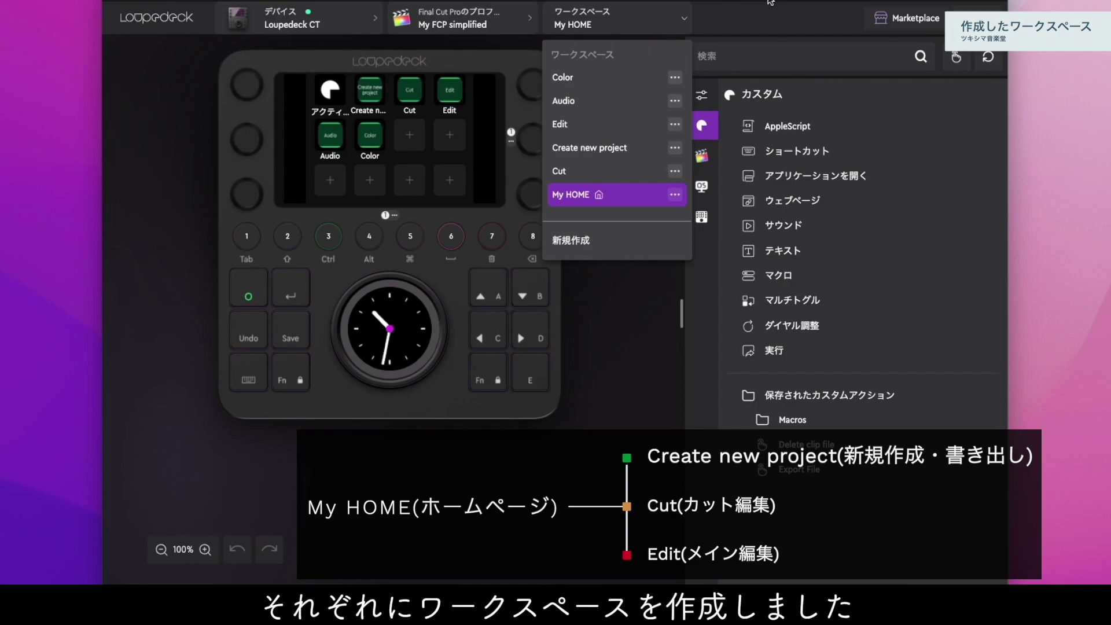
# - Check the Edit workspace button's action, then make Edit the active workspace of My FCP simplified
pyautogui.click(613, 17)
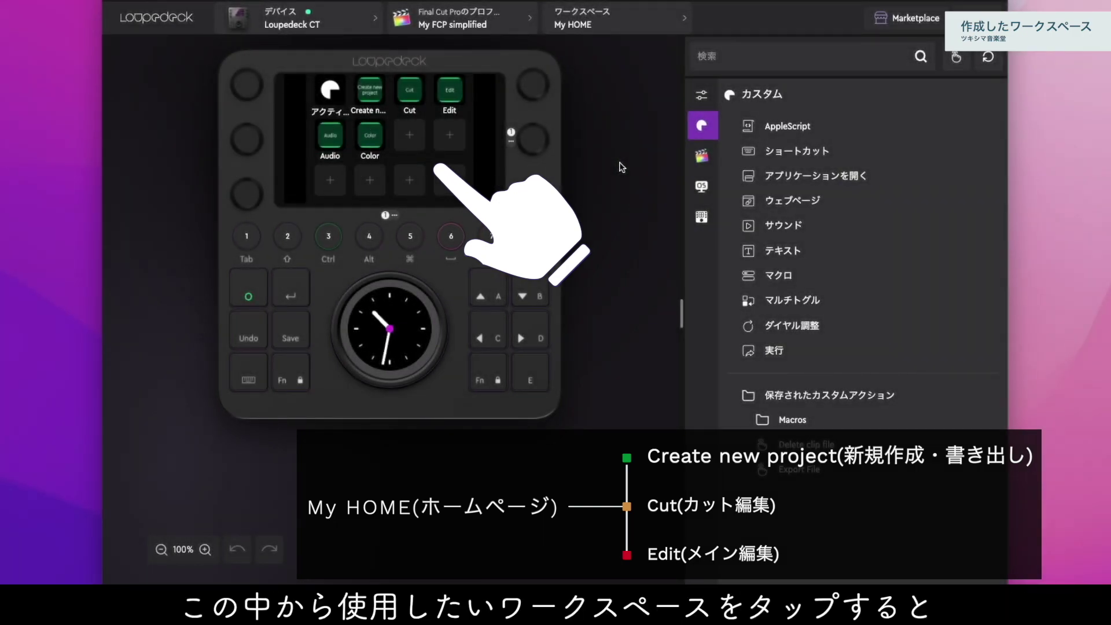
pyautogui.click(449, 92)
pyautogui.click(609, 33)
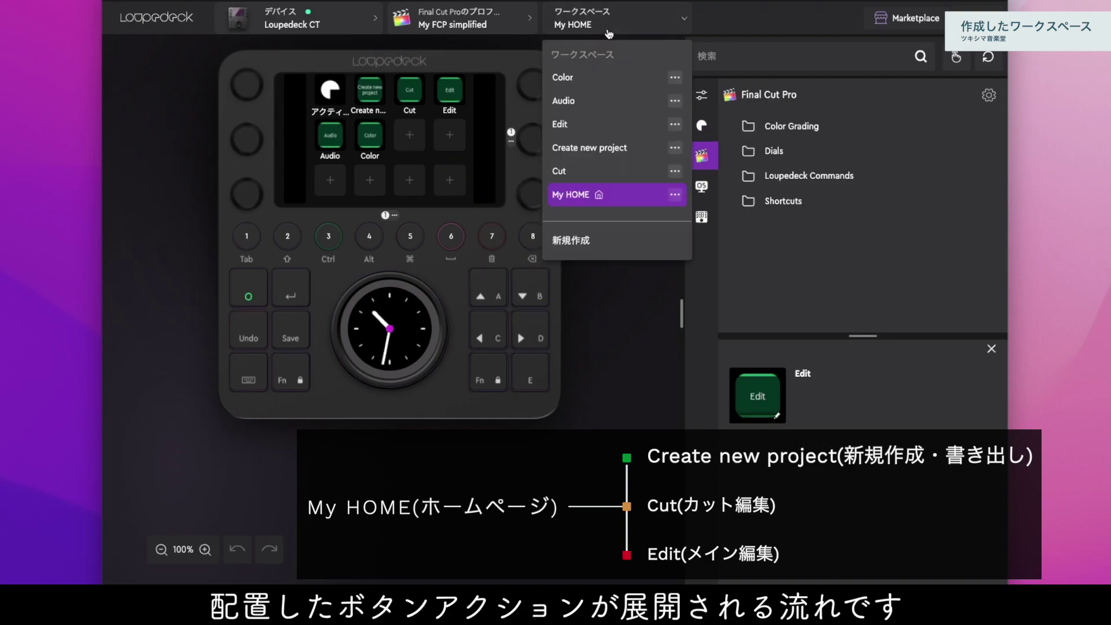
pyautogui.click(610, 119)
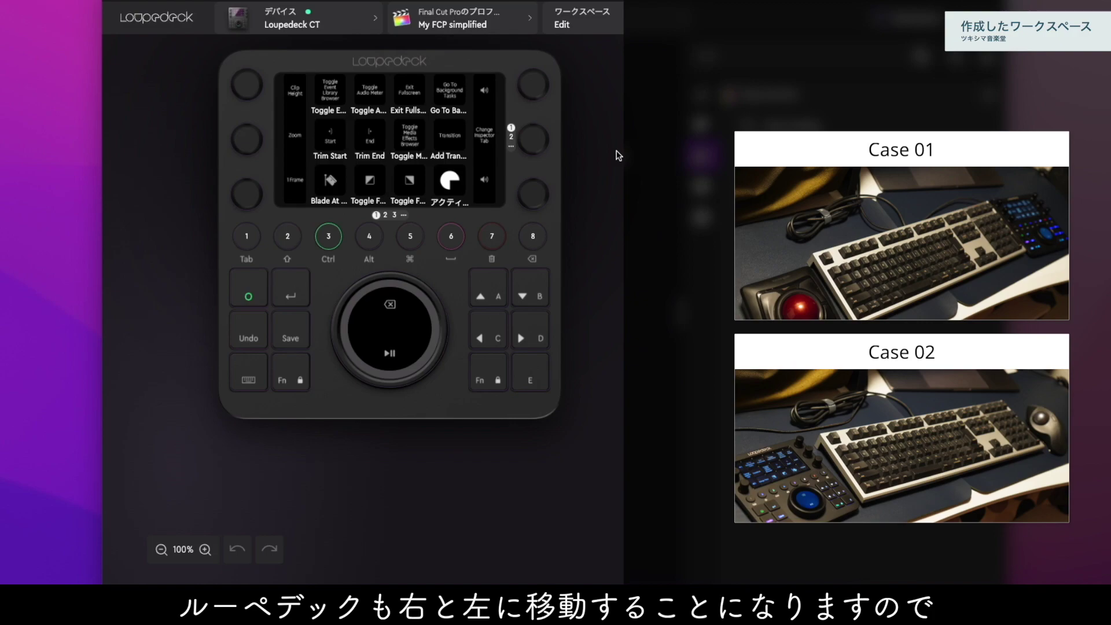
# - Display touchscreen page 2 of the Edit workspace, with left and right dial actions mirrored
pyautogui.click(510, 136)
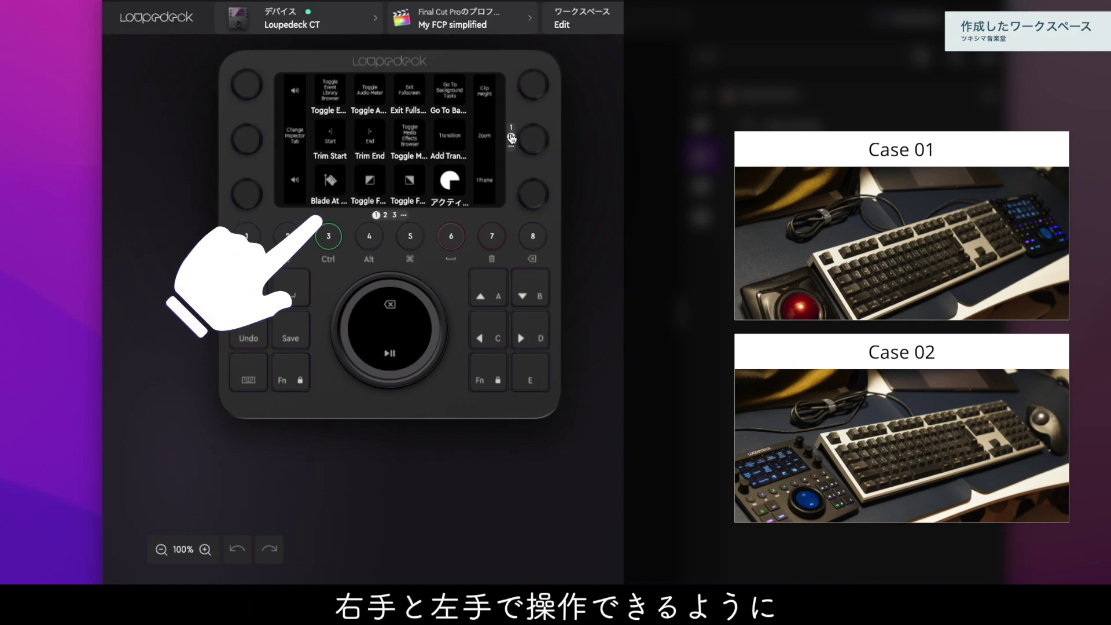
pyautogui.click(386, 215)
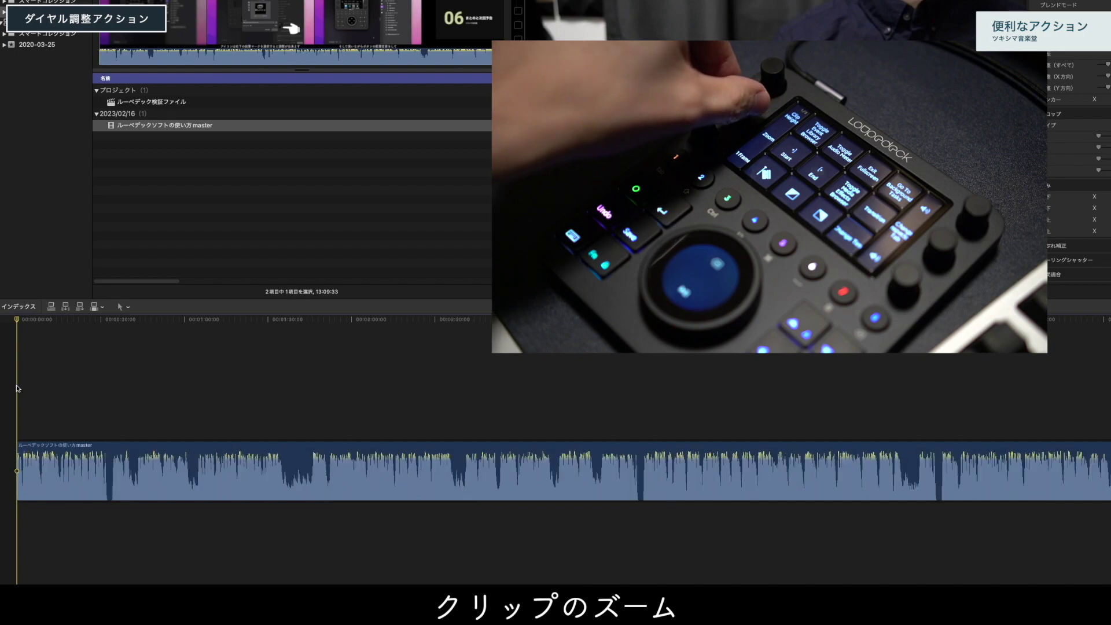
# - Zoom the timeline out three steps with Ctrl+minus, then move the playhead one frame forward
pyautogui.hotkey('ctrl', '-')
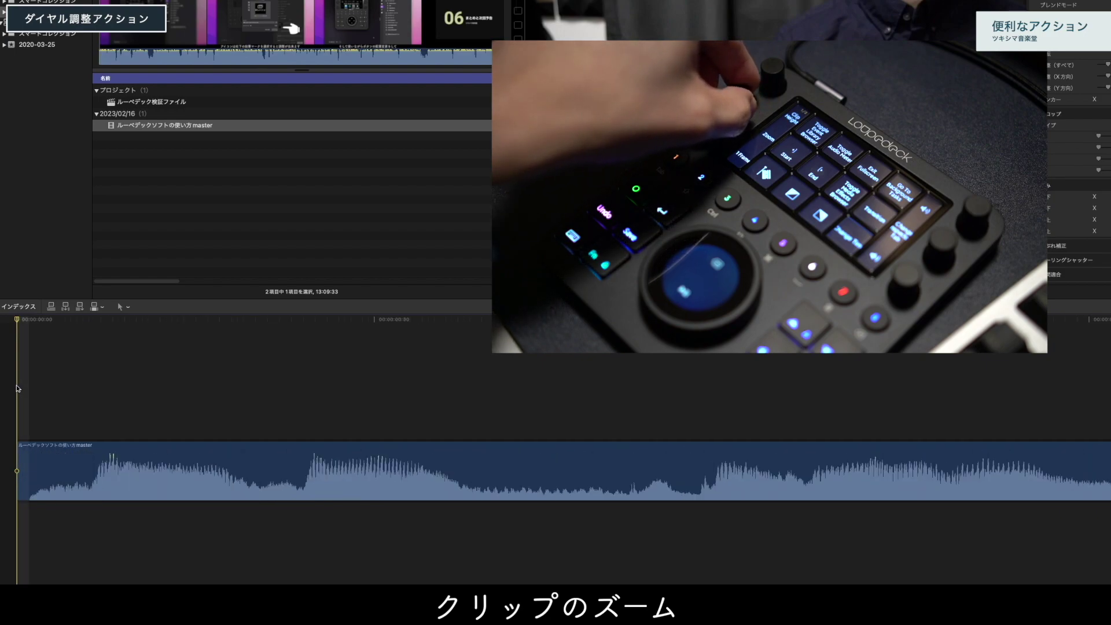
pyautogui.hotkey('ctrl', '-')
pyautogui.hotkey('ctrl', '-')
pyautogui.hotkey('ctrl', '-')
pyautogui.hotkey('ctrl', '-')
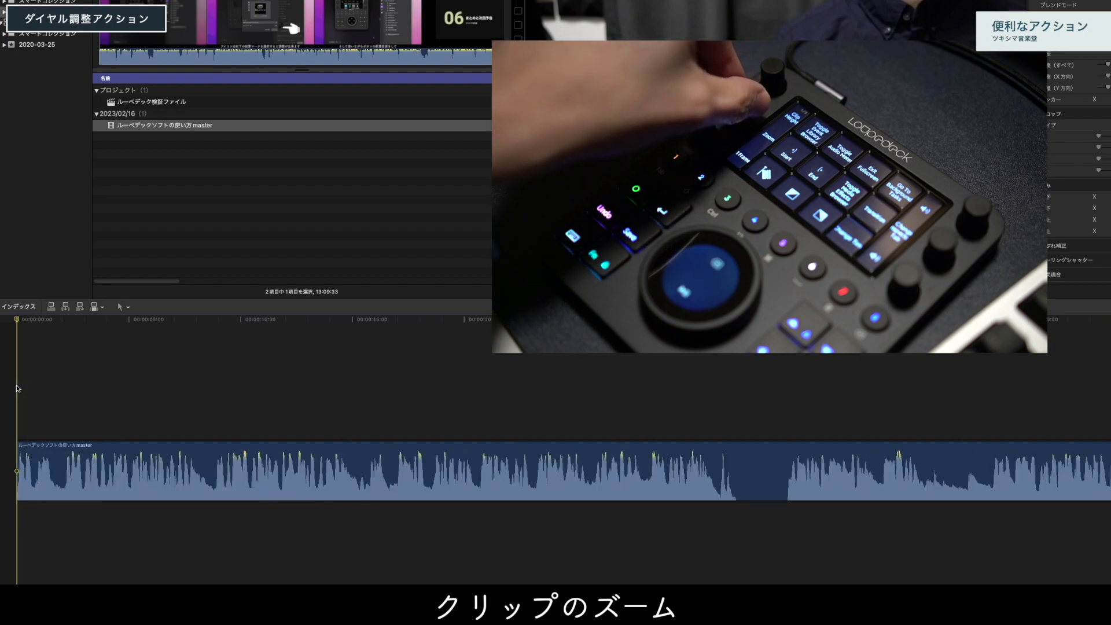
pyautogui.hotkey('ctrl', '-')
pyautogui.hotkey('ctrl', '-')
pyautogui.hotkey('ctrl', '-')
pyautogui.hotkey('ctrl', '-')
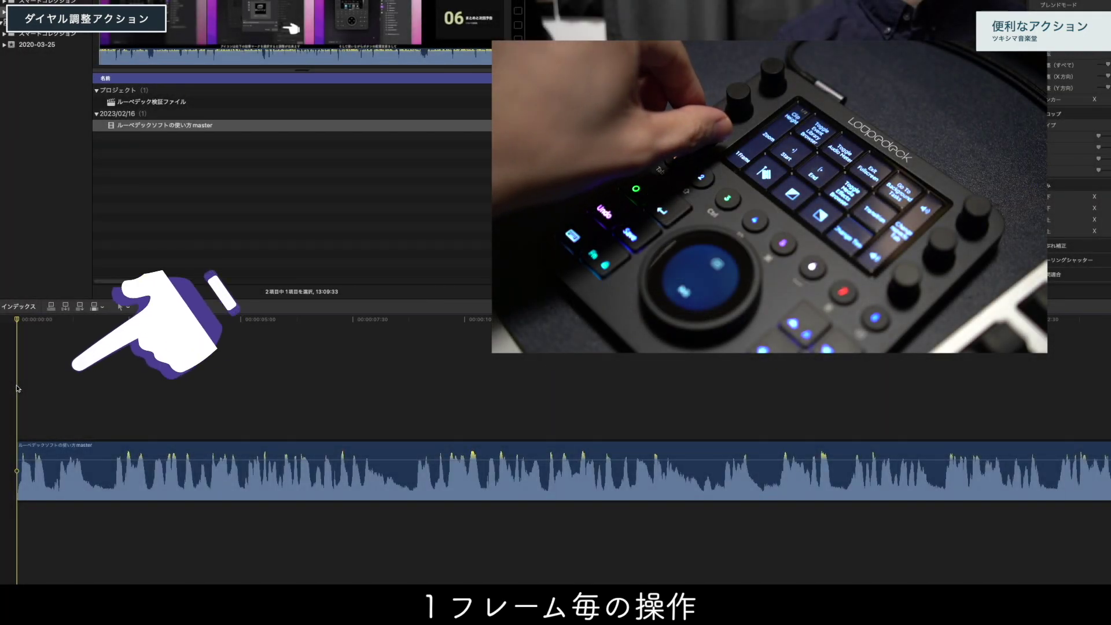
pyautogui.press('Right')
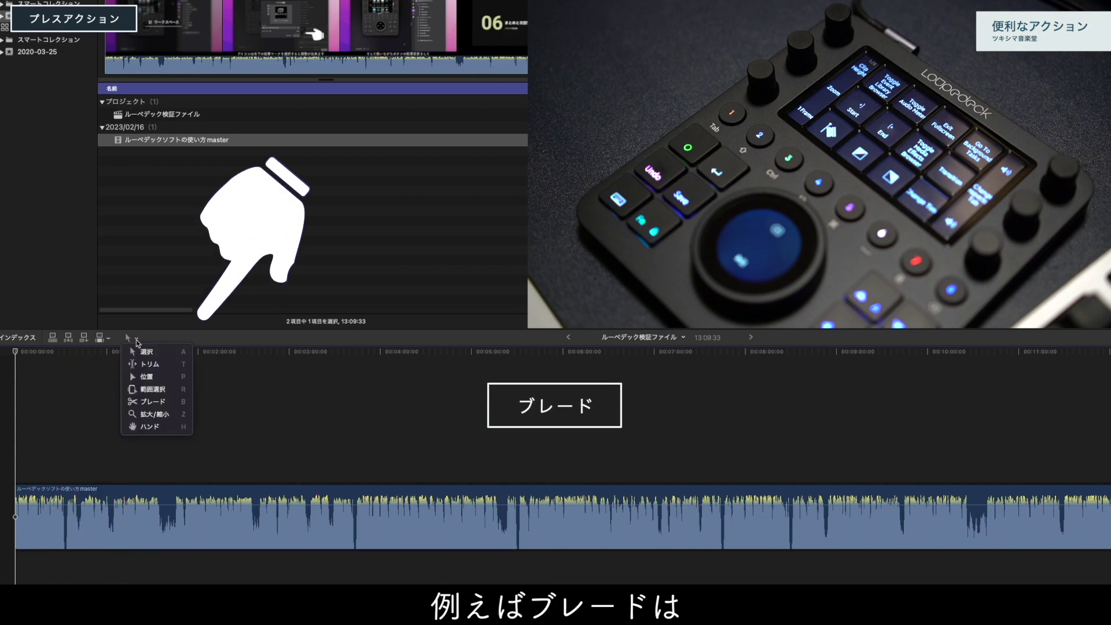
# - Cut the clip at the playhead with the Blade tool, then again with Blade At Playhead (Cmd+B)
pyautogui.click(158, 402)
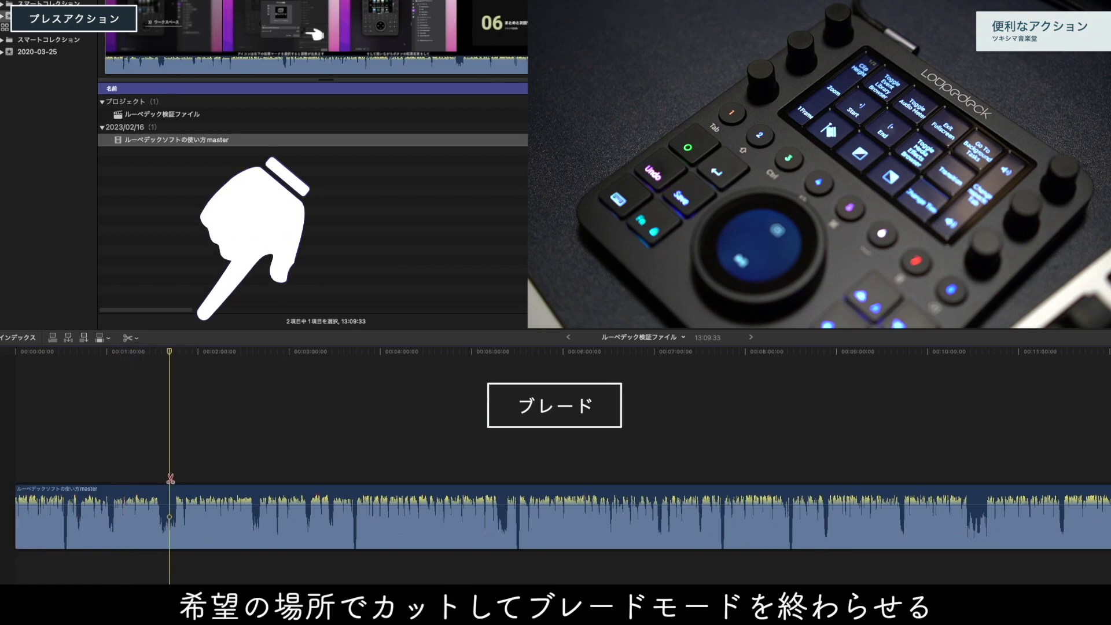
pyautogui.click(171, 501)
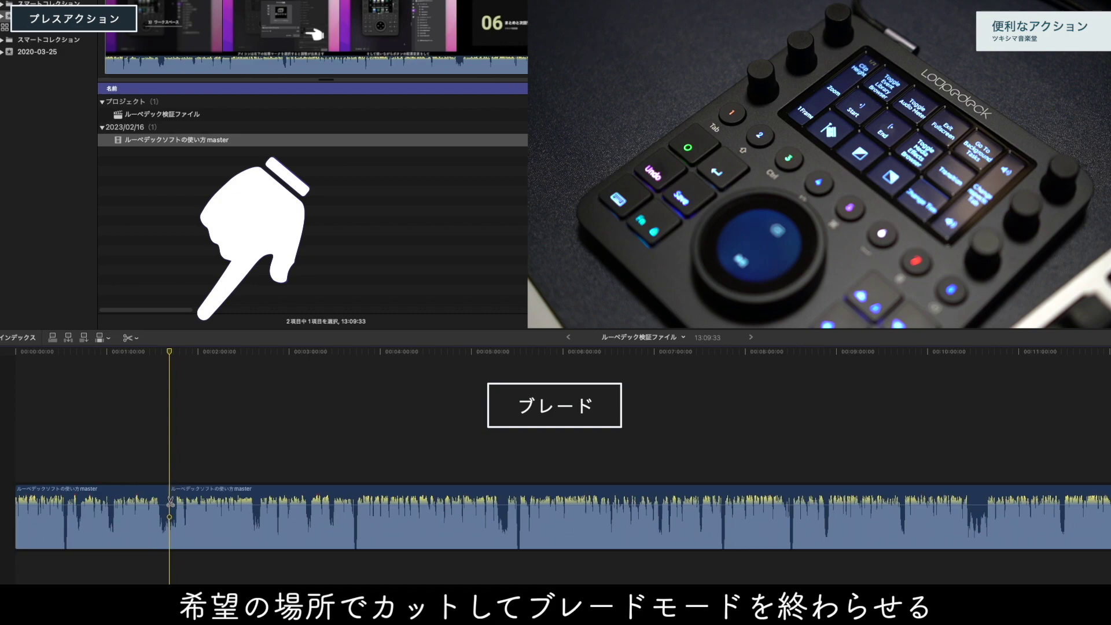
pyautogui.click(138, 342)
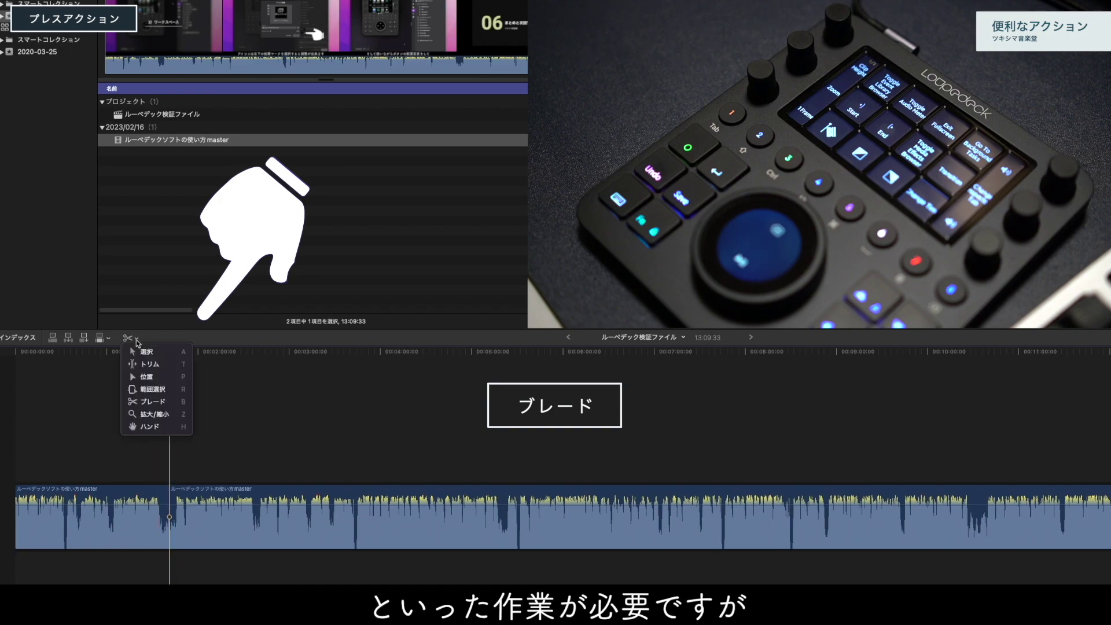
pyautogui.click(145, 351)
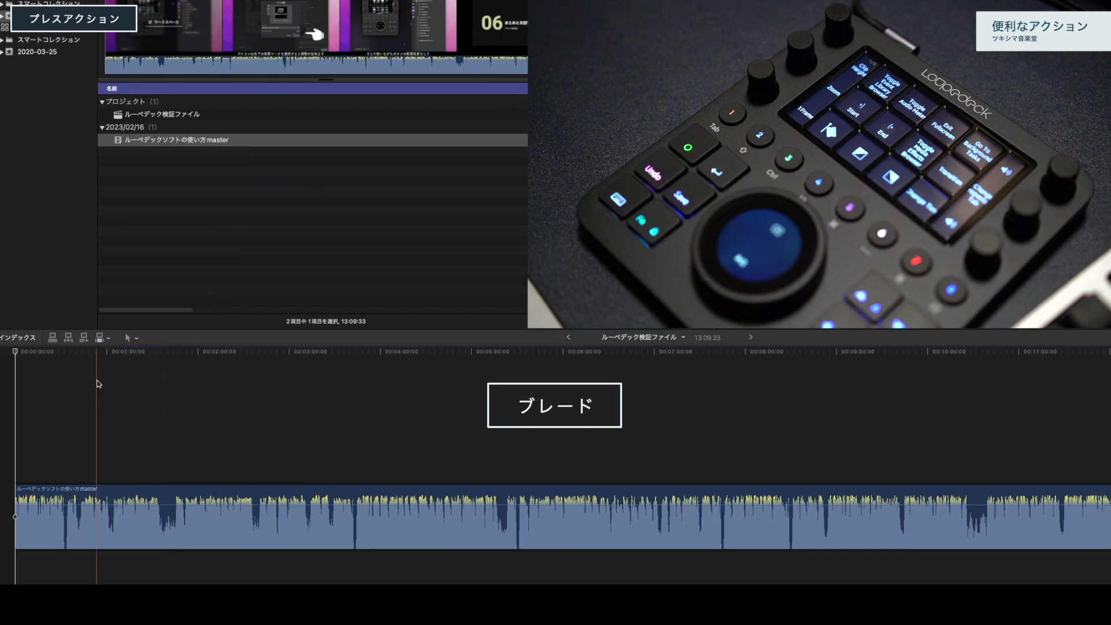
pyautogui.press('super+b')
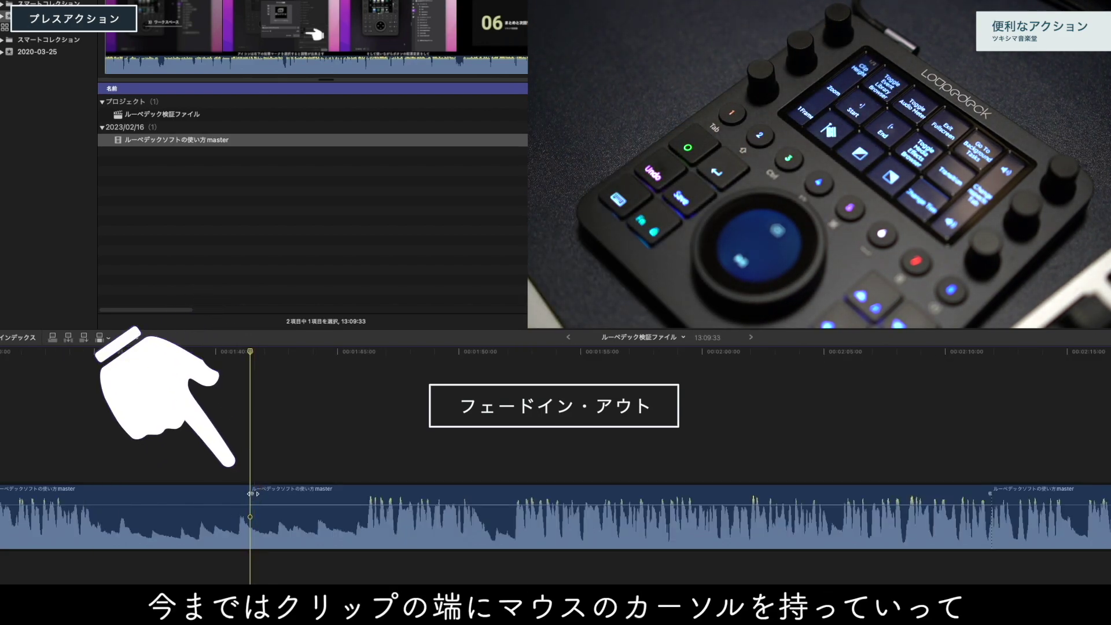
# - Add an audio fade, trim the clip's start and end to the skimmer, and add edge transitions
pyautogui.moveTo(273, 492); pyautogui.dragTo(272, 492)
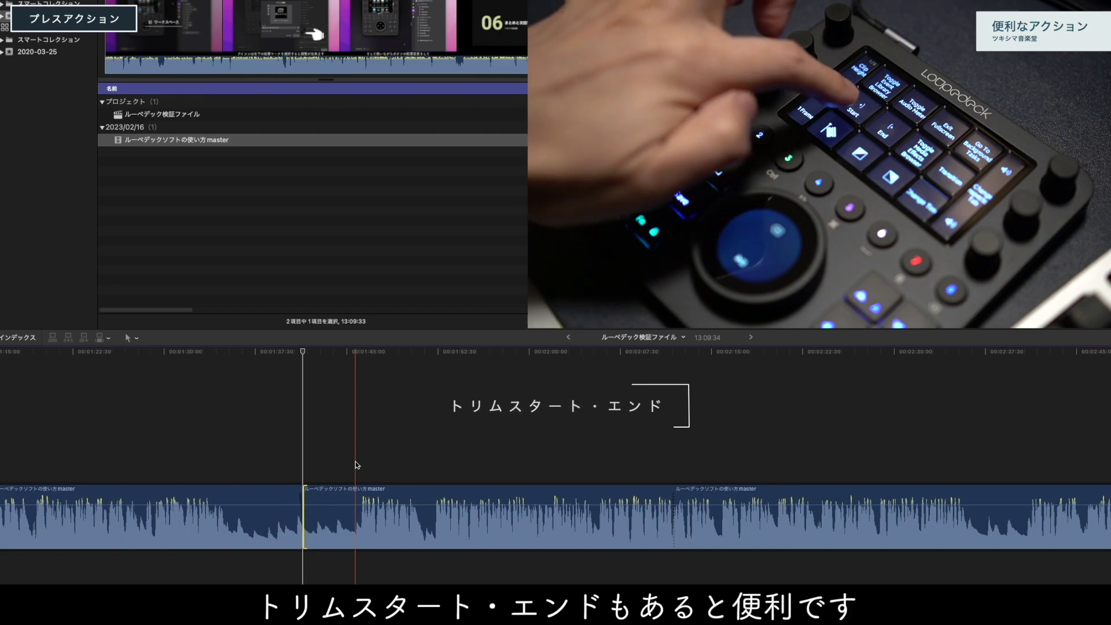
pyautogui.hotkey('alt', '[')
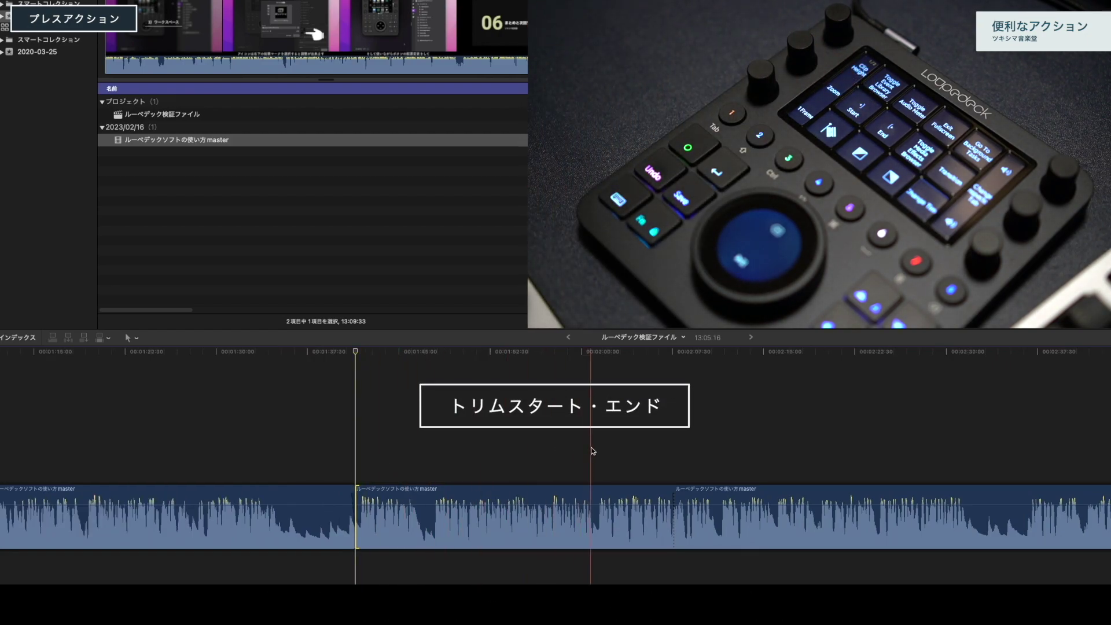
pyautogui.hotkey('alt', ']')
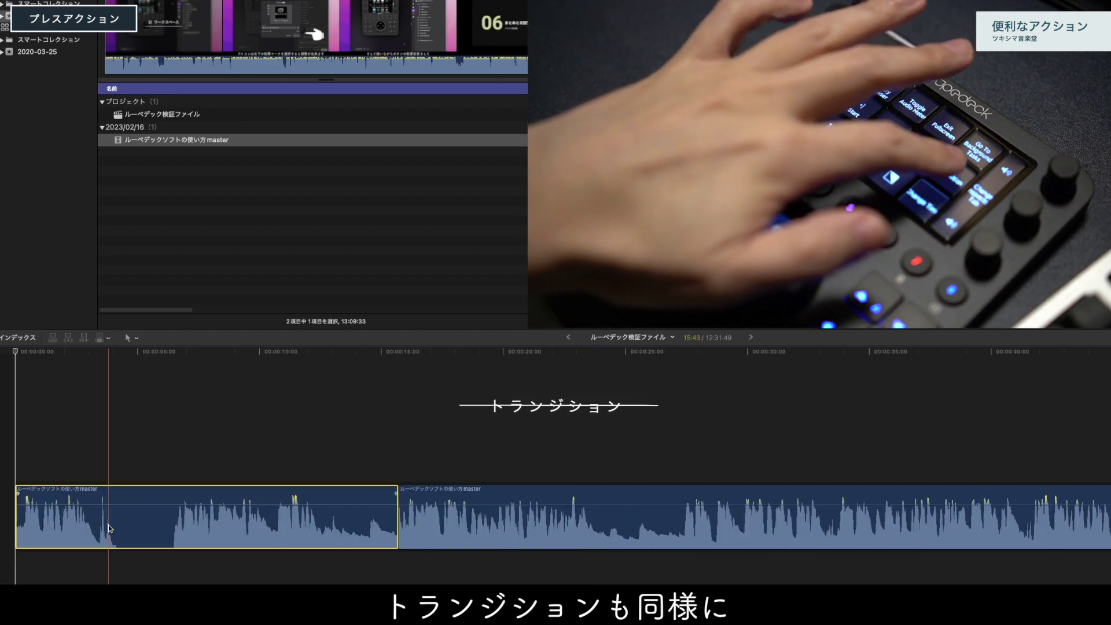
pyautogui.press('super+t')
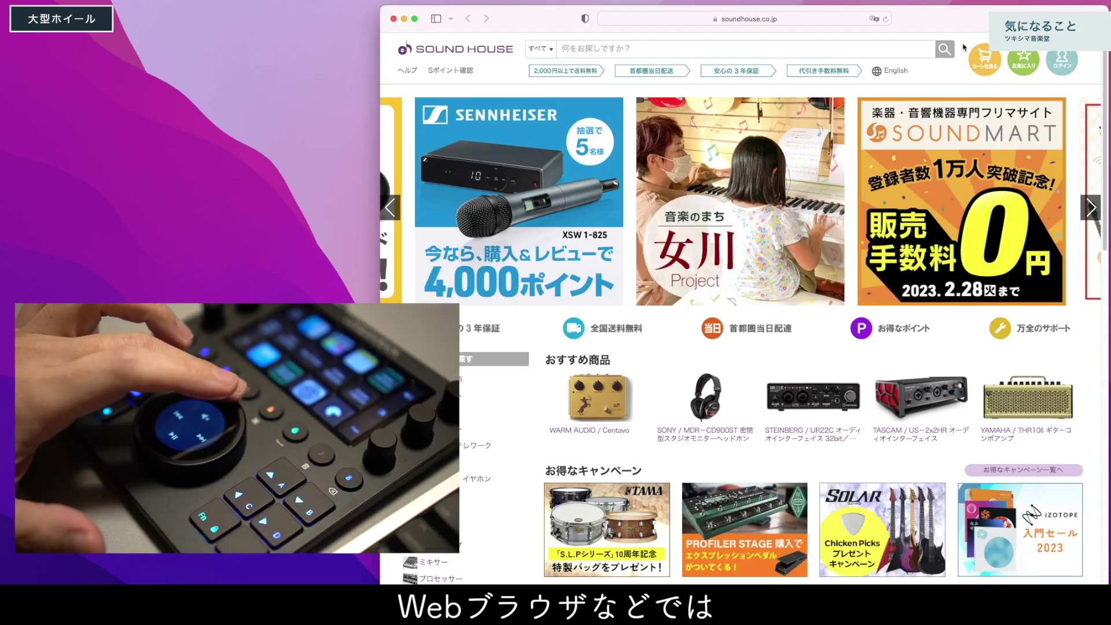
# - Scroll the Sound House homepage down to the footer's brand listings
pyautogui.scroll(-1, 963, 48)
pyautogui.scroll(-5, 963, 47)
pyautogui.scroll(-5, 963, 48)
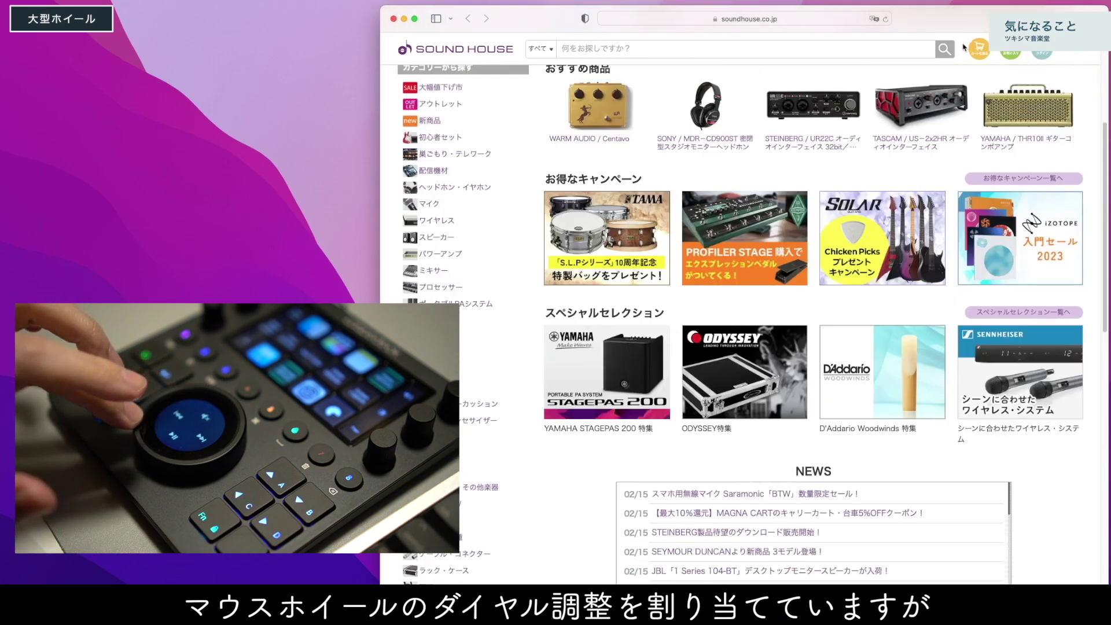
pyautogui.scroll(-4, 963, 47)
pyautogui.scroll(-4, 963, 48)
pyautogui.scroll(-2, 964, 47)
pyautogui.scroll(-6, 963, 47)
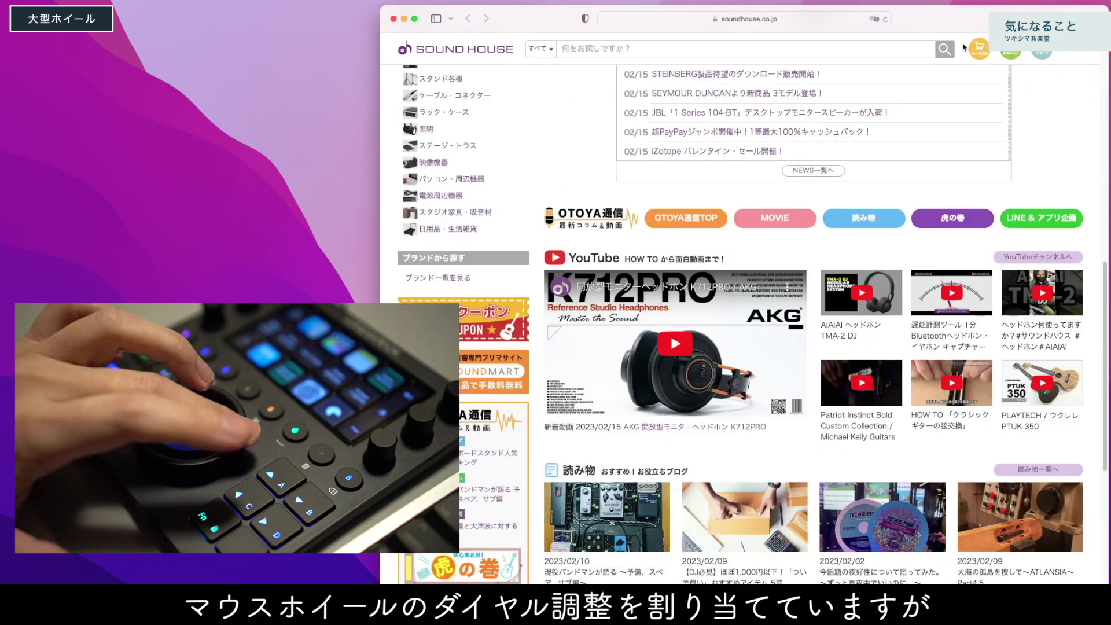
pyautogui.scroll(-5, 963, 47)
pyautogui.scroll(-8, 963, 48)
pyautogui.scroll(-4, 963, 47)
pyautogui.scroll(-9, 963, 47)
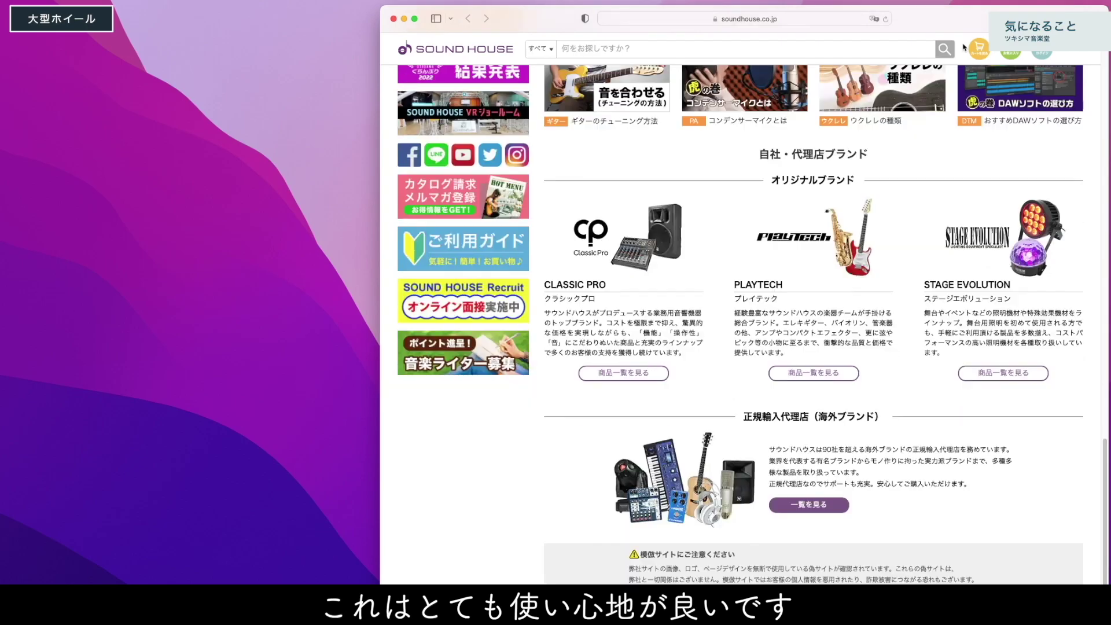
pyautogui.scroll(-2, 964, 47)
pyautogui.scroll(-2, 963, 47)
pyautogui.scroll(-2, 963, 48)
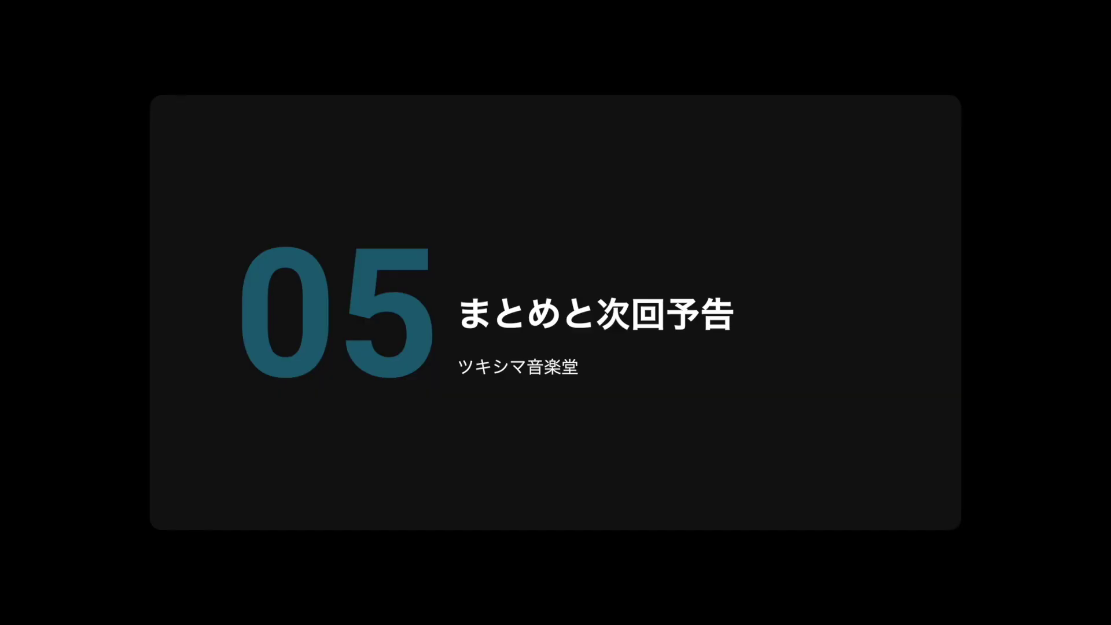